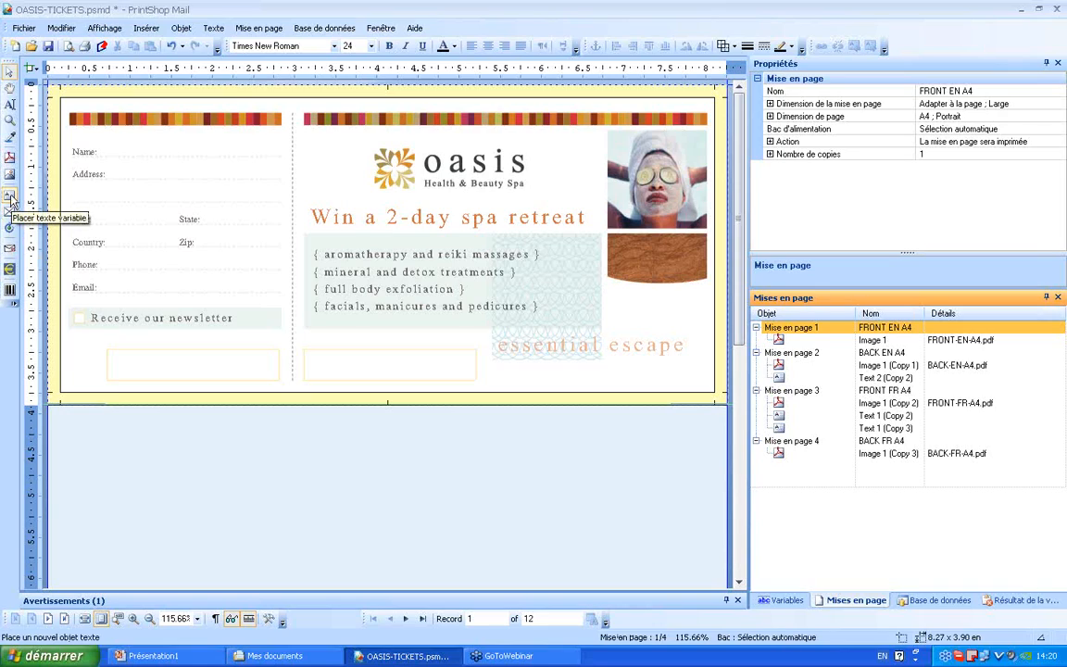
pyautogui.click(10, 198)
pyautogui.moveTo(102, 345); pyautogui.dragTo(287, 387)
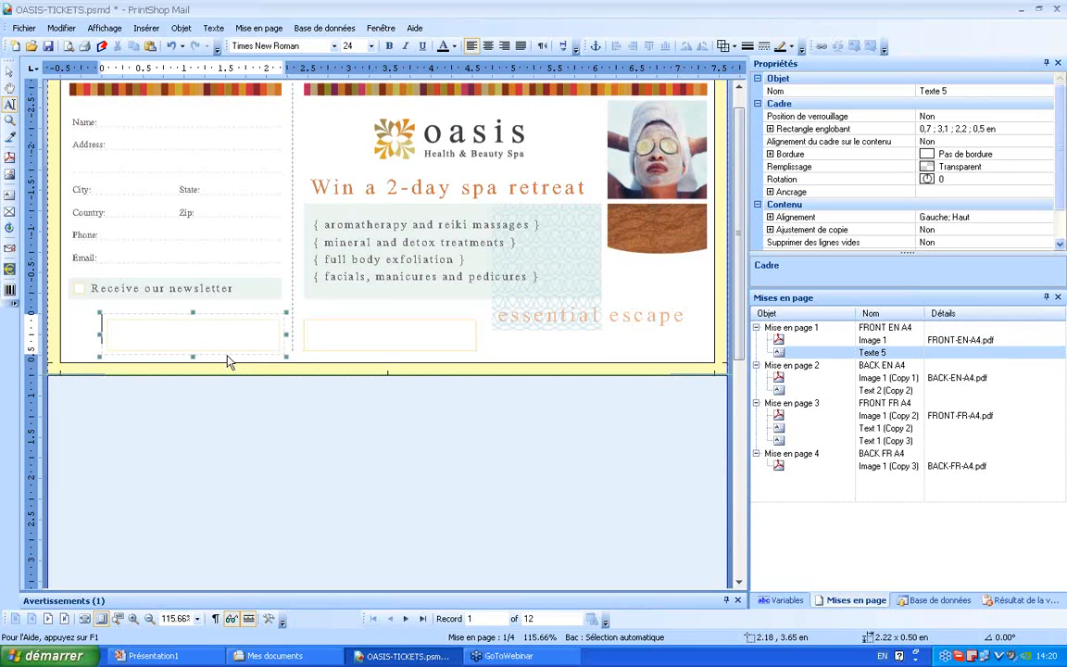
pyautogui.write('@@')
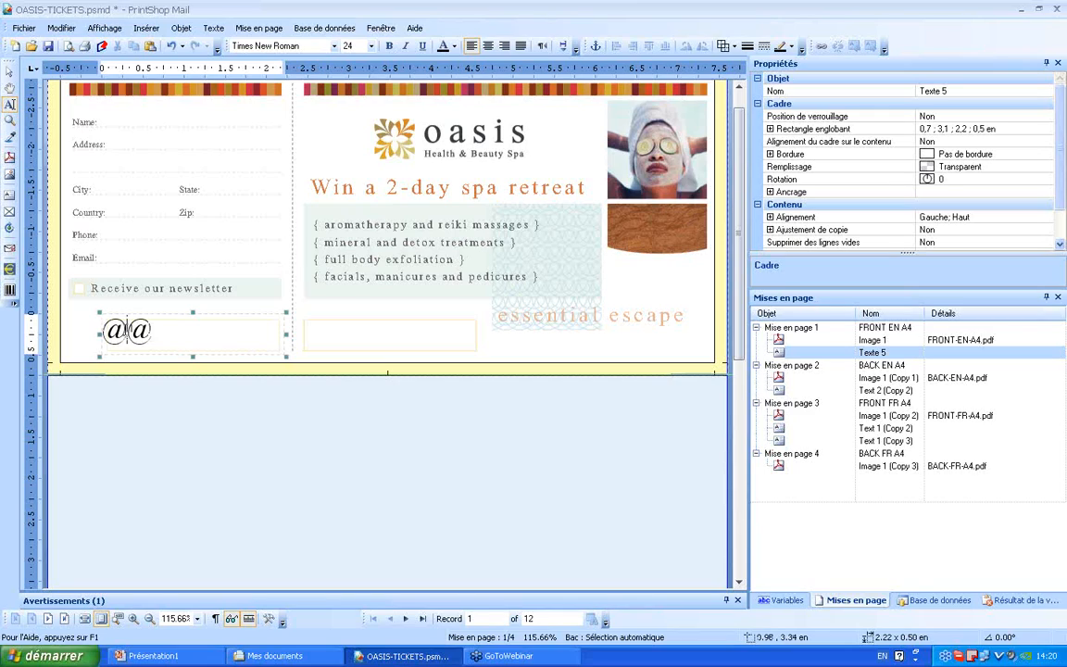
pyautogui.click(126, 331)
pyautogui.write('65432')
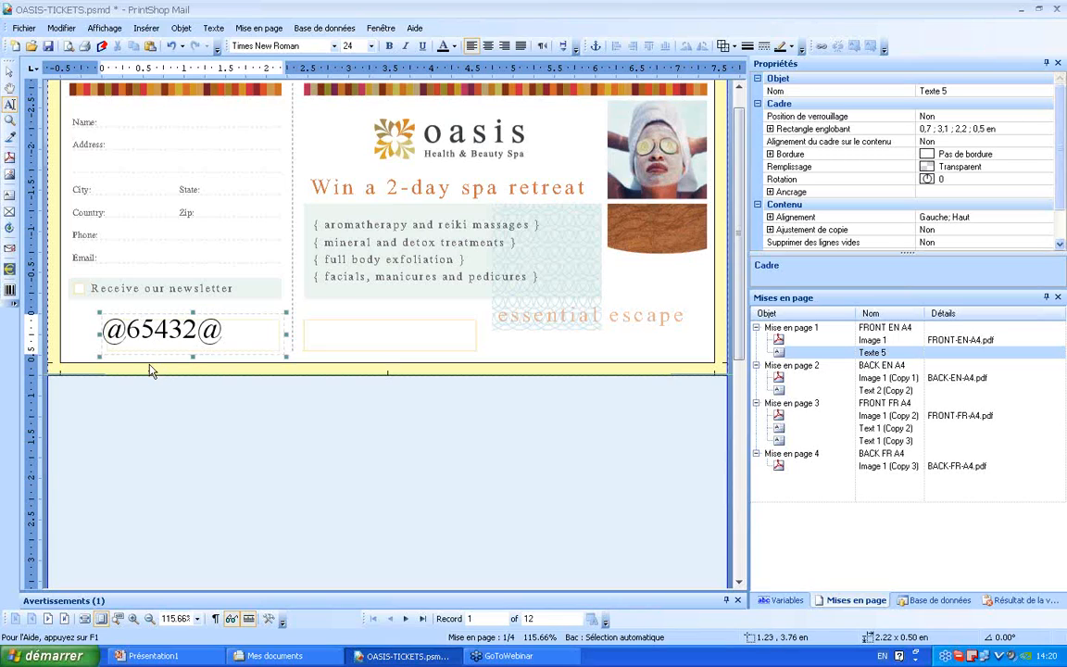
pyautogui.click(210, 420)
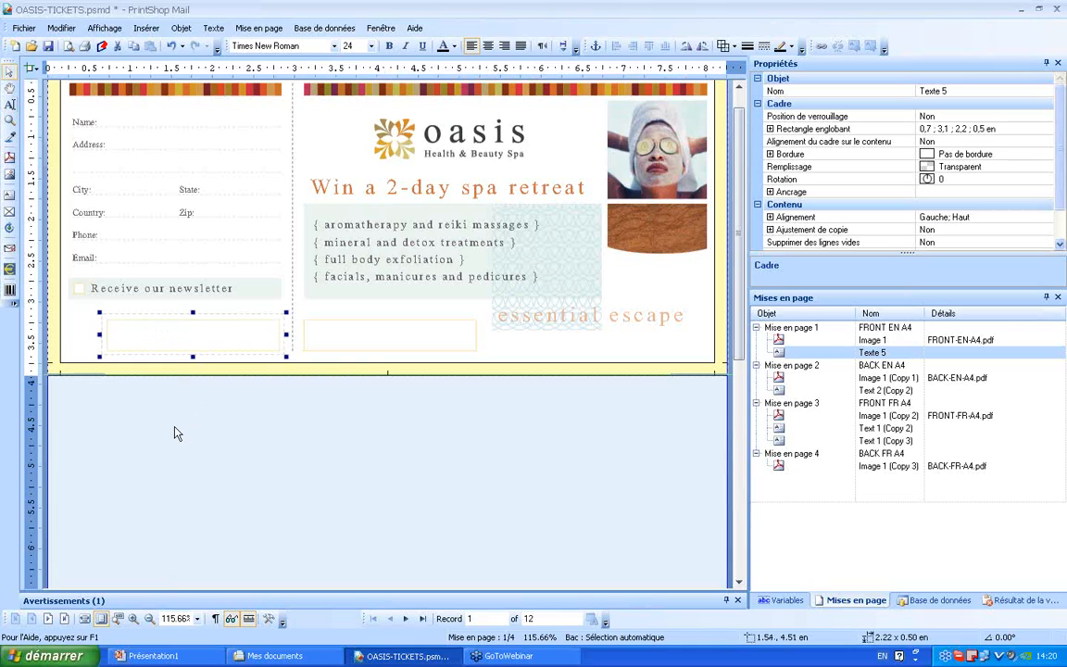
# Open the 65432 variable's expression for editing and insert the COUNTER function.
pyautogui.rightClick(202, 344)
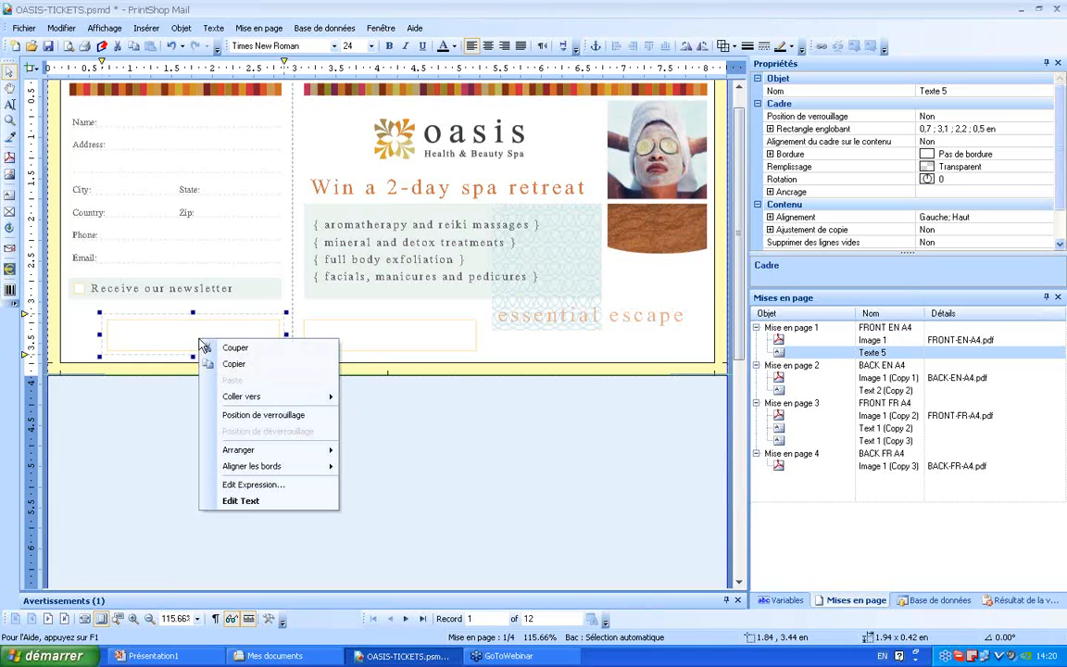
pyautogui.click(254, 484)
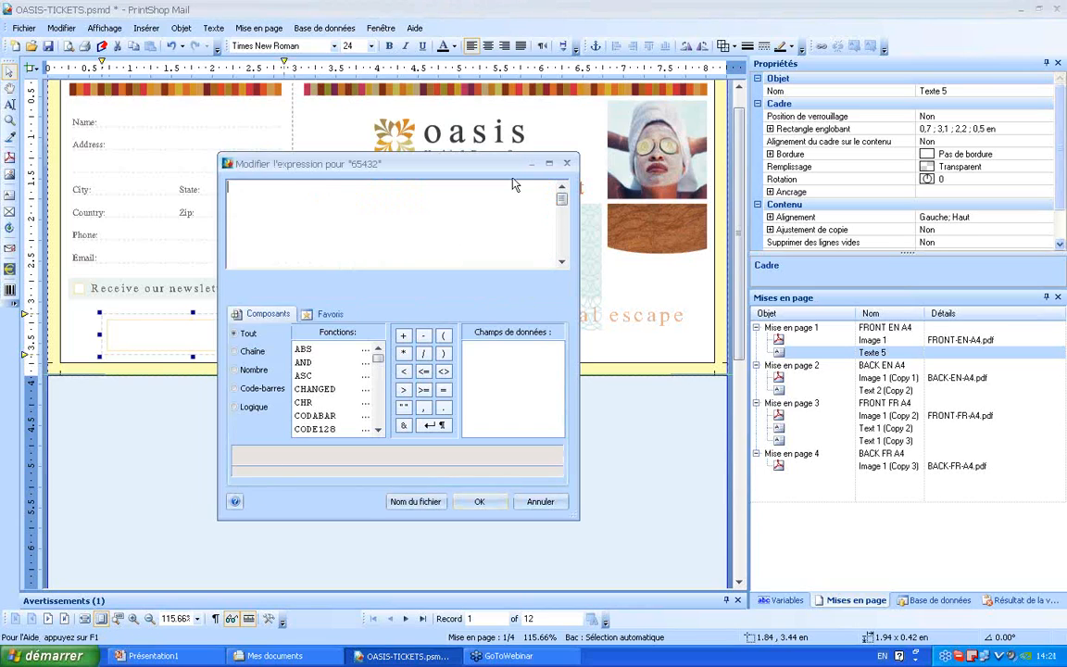
pyautogui.moveTo(501, 172); pyautogui.dragTo(491, 205)
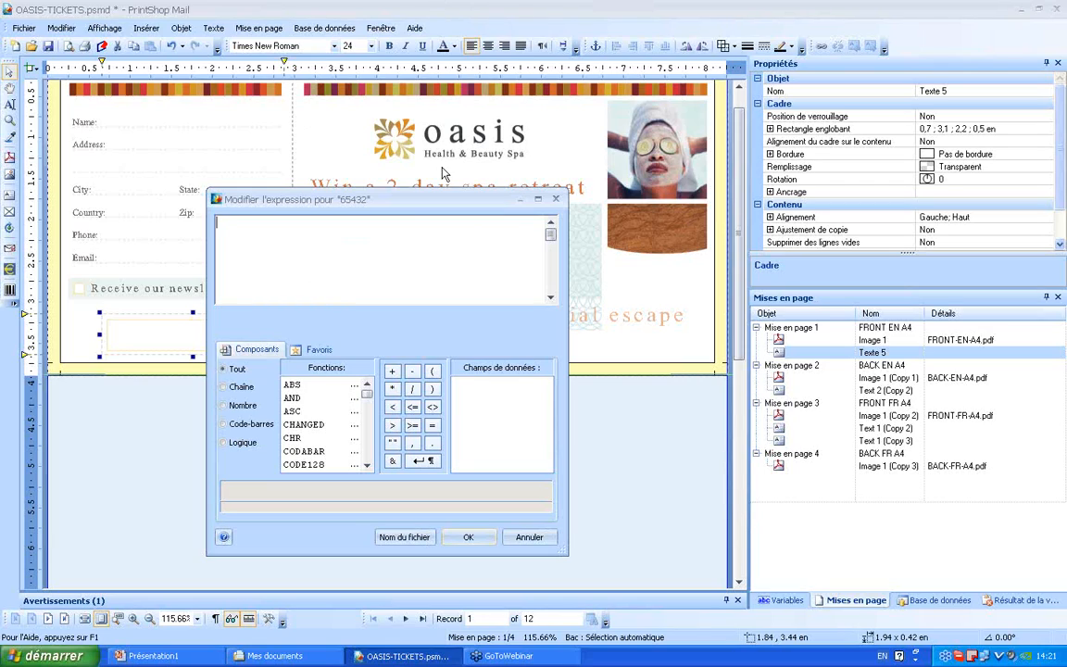
pyautogui.scroll(-1, 368, 401)
pyautogui.scroll(-3, 367, 402)
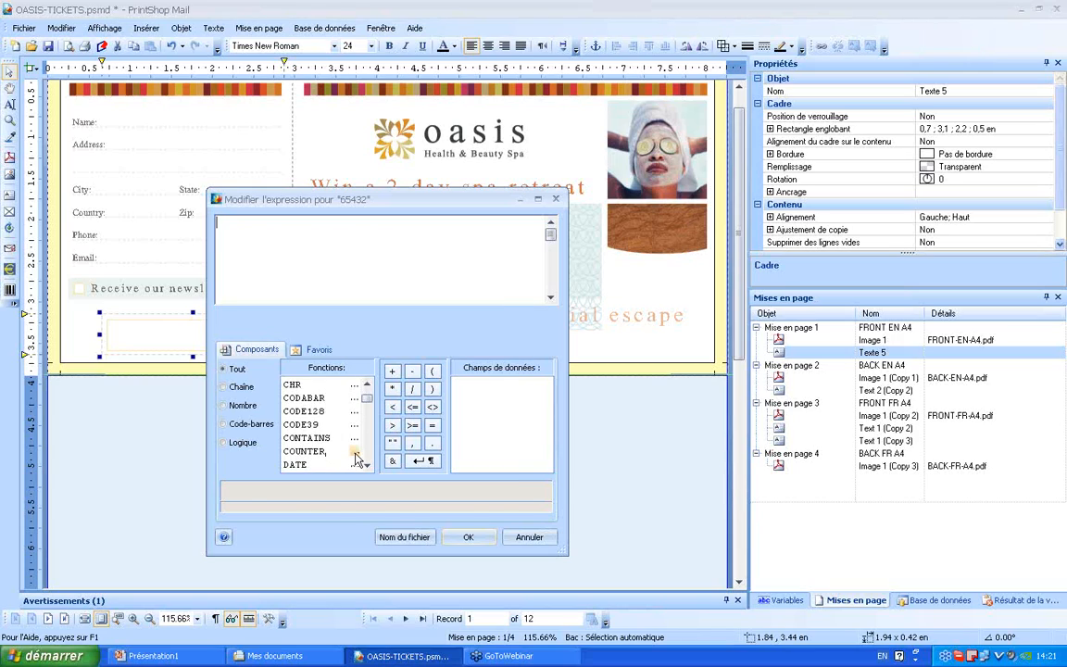
pyautogui.doubleClick(324, 453)
pyautogui.moveTo(562, 186); pyautogui.dragTo(443, 222)
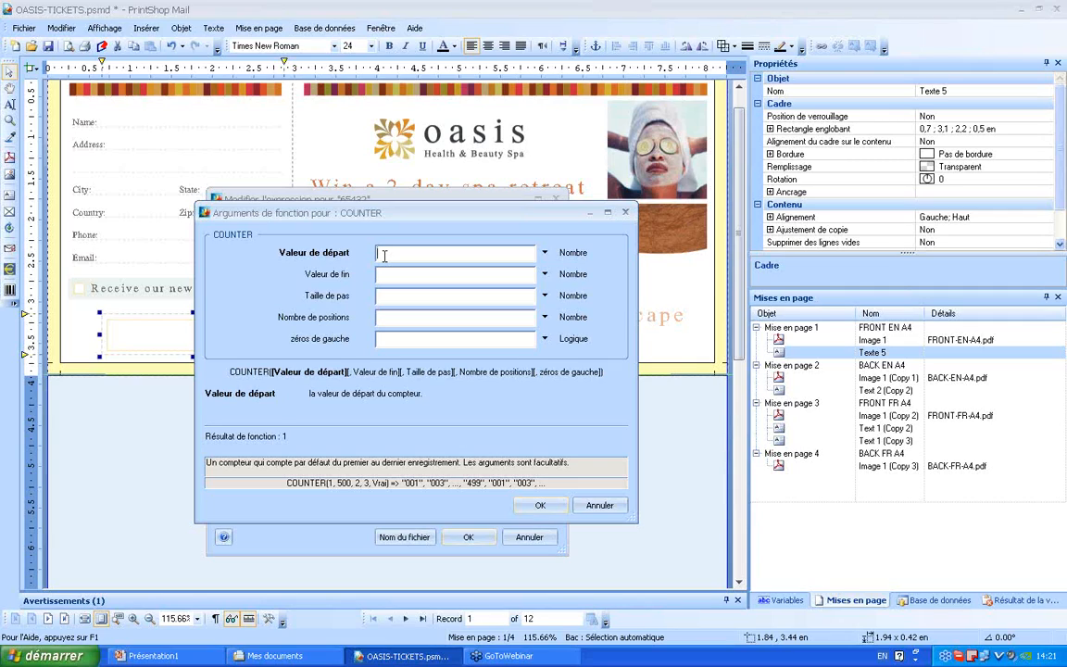
# Set the counter's start value to 65432, end value to 9999999 and step size to 1.
pyautogui.write('65432')
pyautogui.click(403, 275)
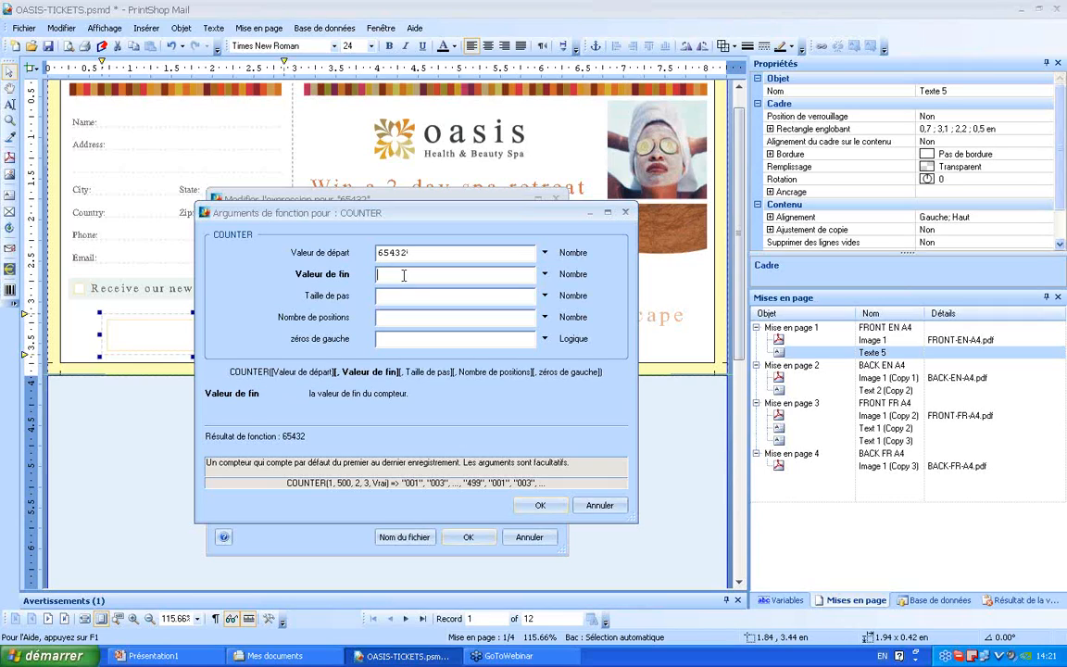
pyautogui.write('9999999')
pyautogui.click(422, 298)
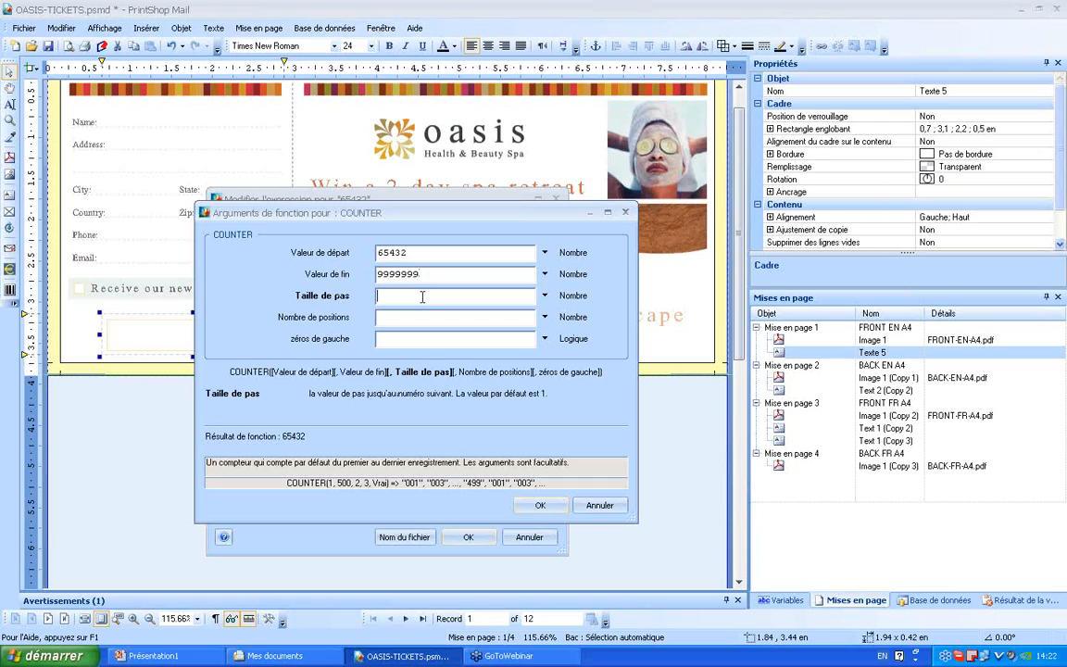
pyautogui.write('1')
pyautogui.click(433, 274)
pyautogui.click(439, 252)
pyautogui.click(443, 274)
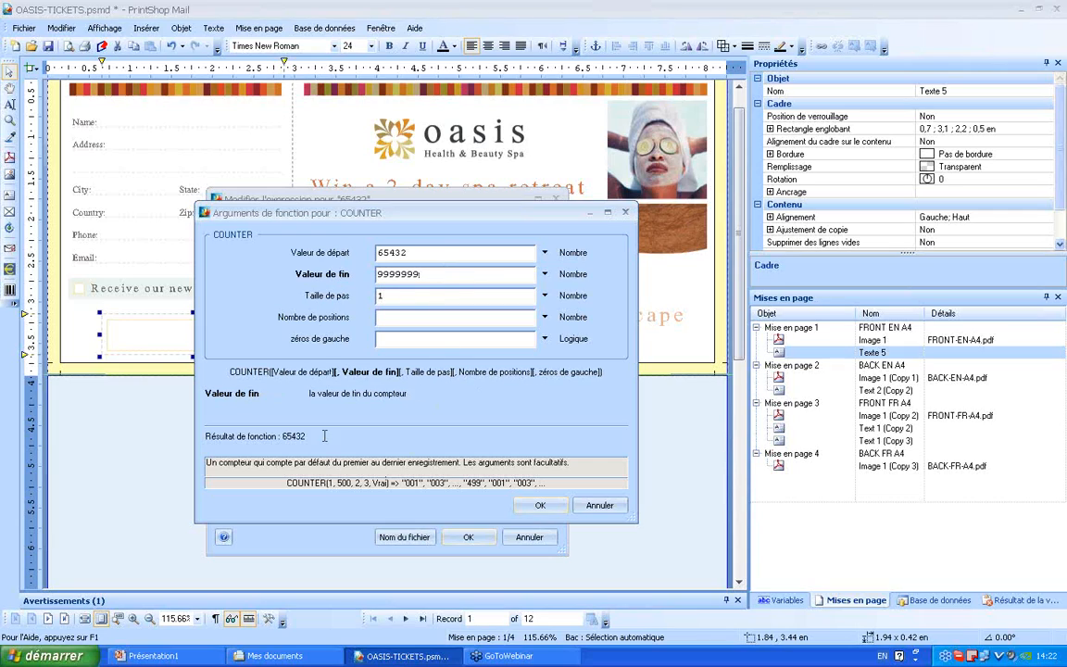
pyautogui.click(453, 295)
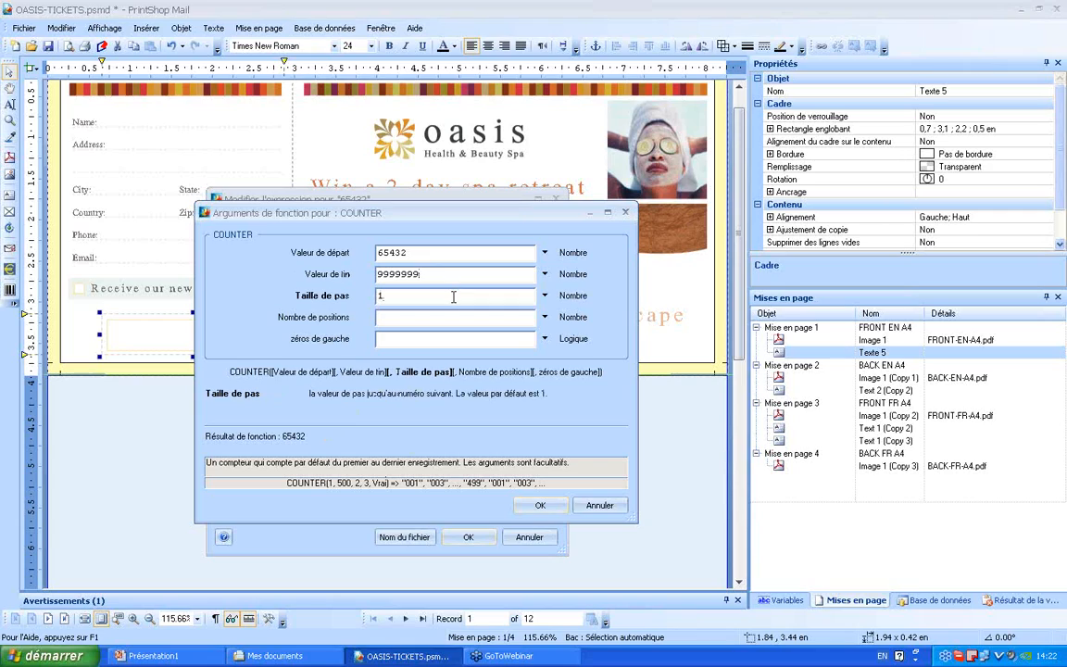
# Set the counter to 6 positions with leading zeros True, and apply the expression to the stub's variable.
pyautogui.click(432, 319)
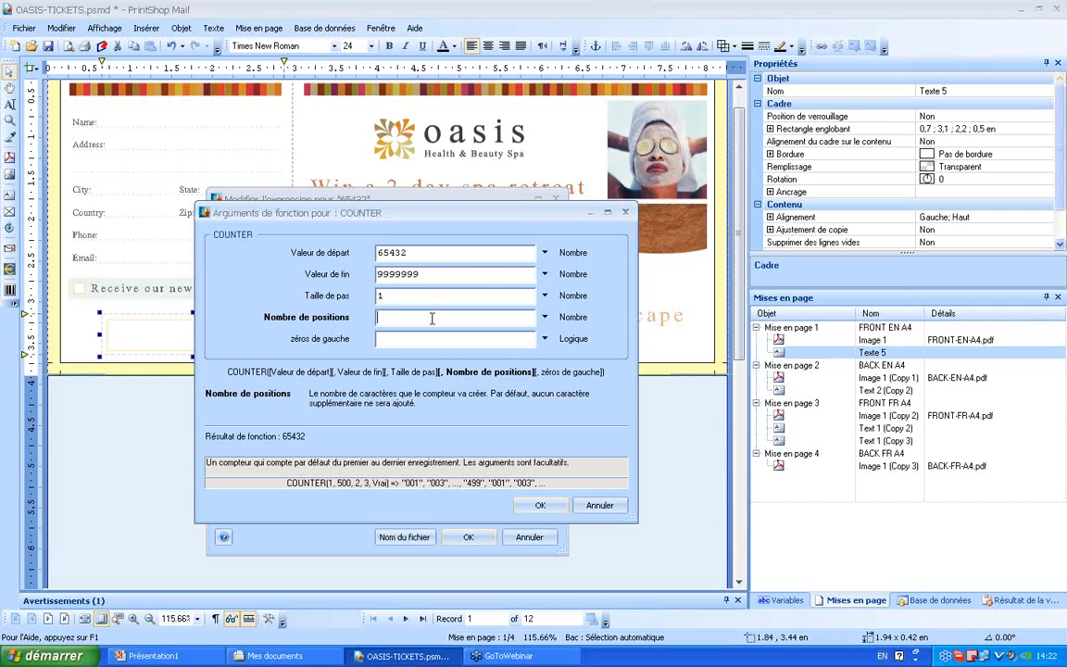
pyautogui.write('6')
pyautogui.click(417, 338)
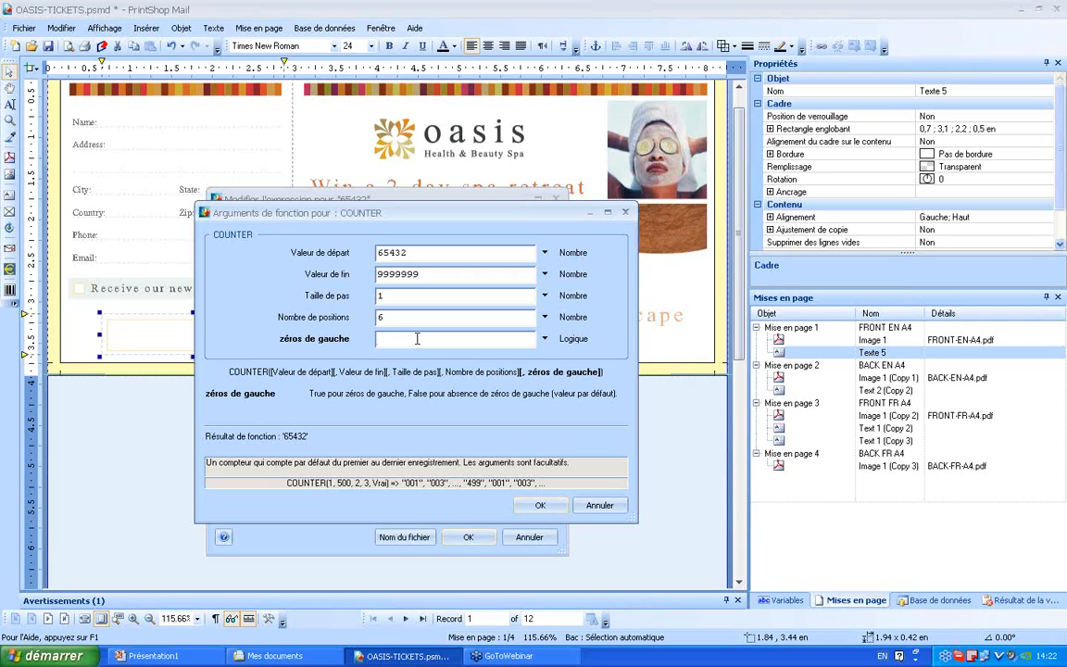
pyautogui.write('True')
pyautogui.click(541, 506)
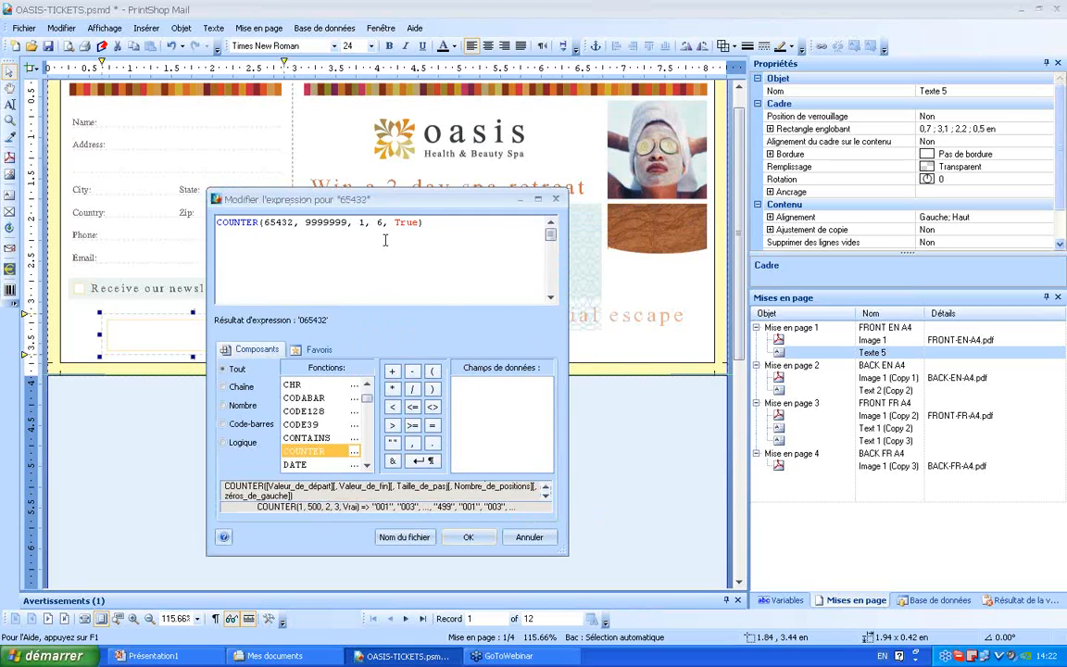
pyautogui.moveTo(443, 223); pyautogui.dragTo(199, 215)
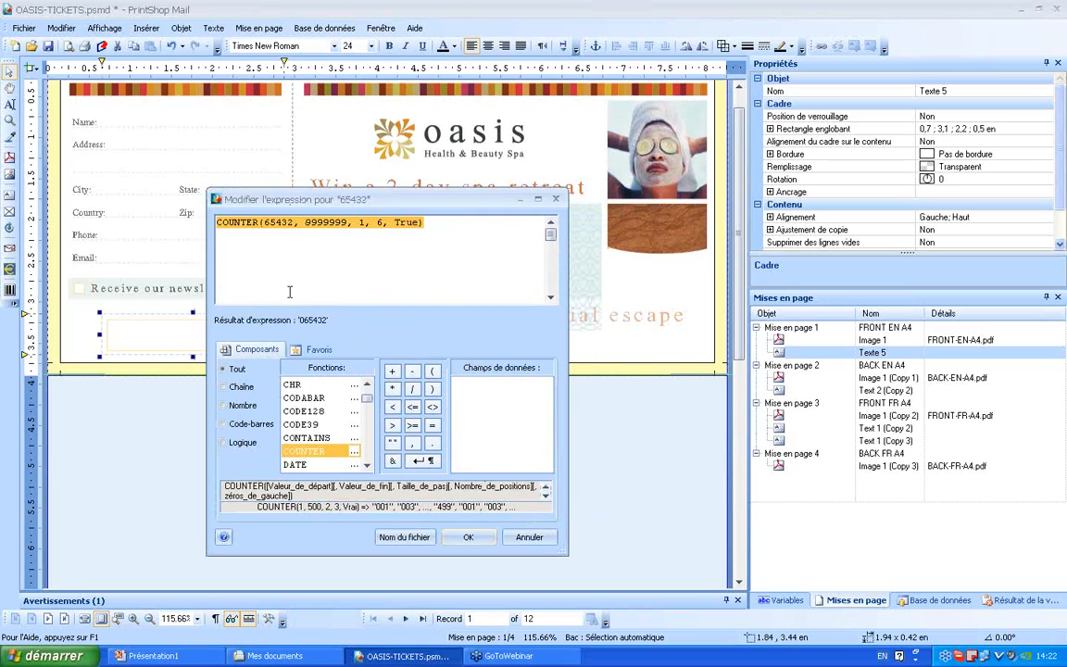
pyautogui.click(412, 281)
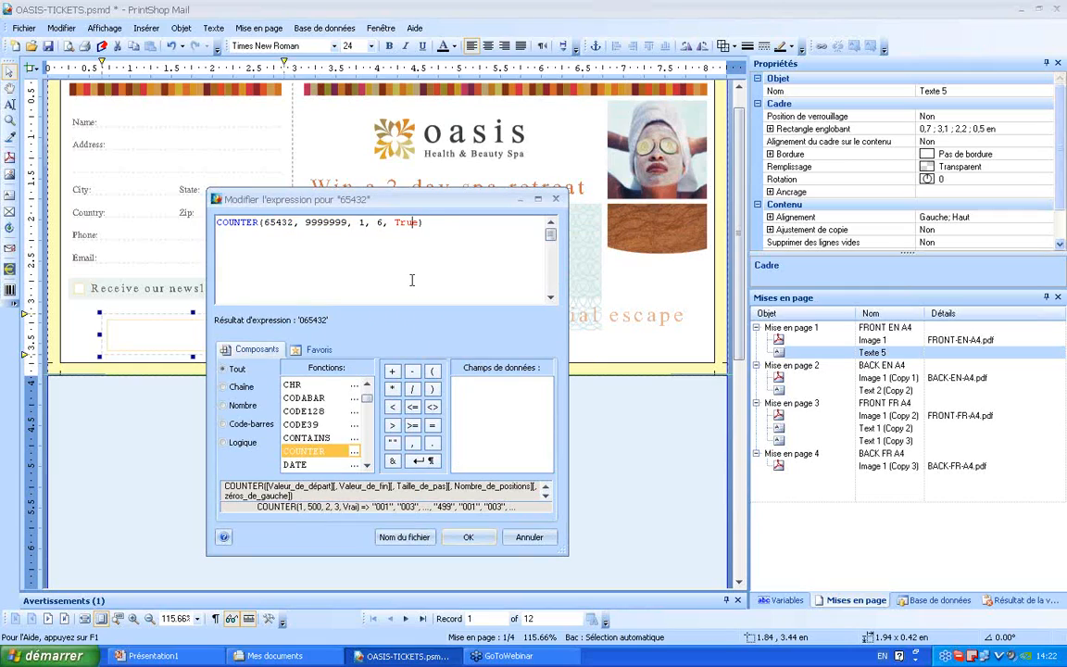
pyautogui.click(469, 537)
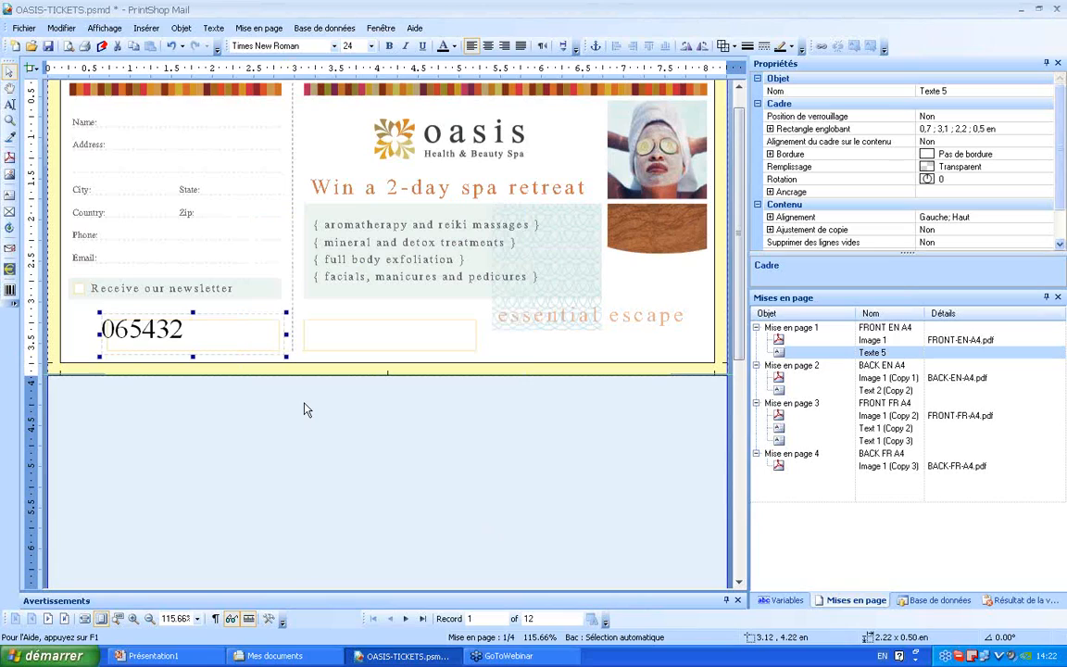
# Browse through the records, then restart from the first one to check how the stub number increments.
pyautogui.click(405, 619)
pyautogui.click(405, 620)
pyautogui.click(406, 620)
pyautogui.click(406, 620)
pyautogui.click(406, 619)
pyautogui.click(406, 619)
pyautogui.click(406, 620)
pyautogui.doubleClick(406, 620)
pyautogui.click(406, 619)
pyautogui.click(406, 619)
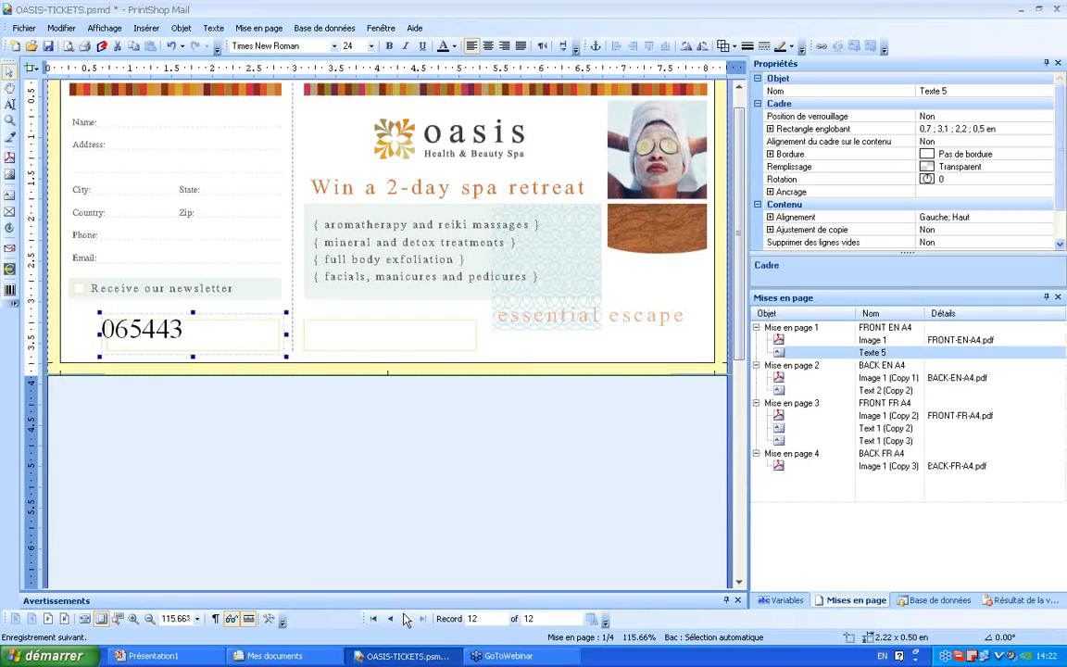
pyautogui.click(374, 620)
pyautogui.click(405, 619)
pyautogui.click(406, 620)
pyautogui.click(406, 620)
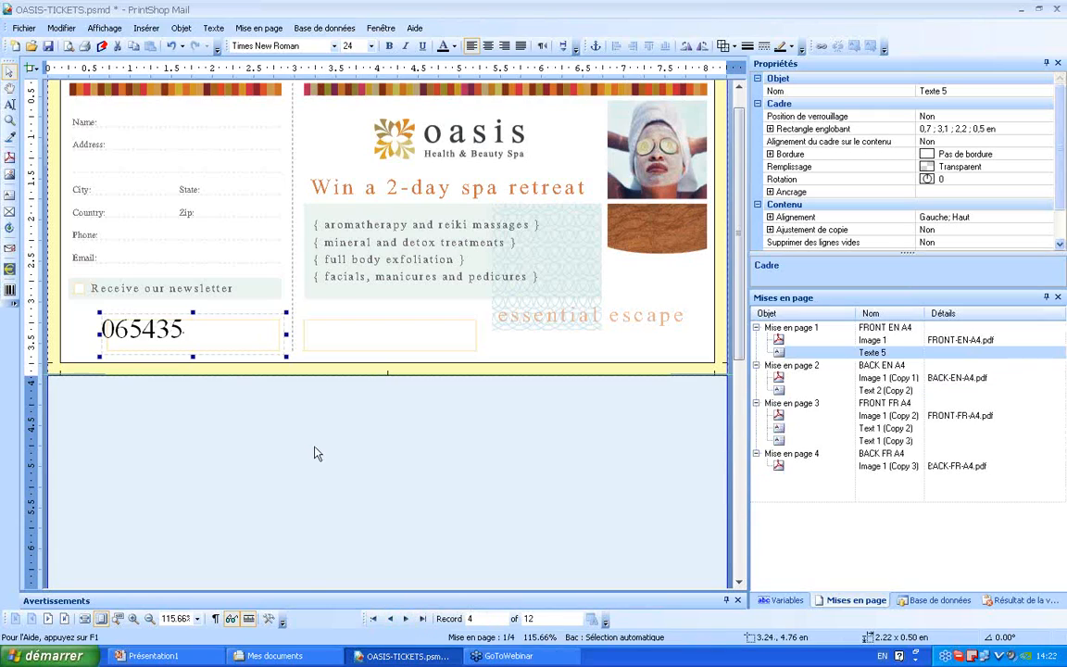
# Duplicate the stub's number frame and place the copy over the empty box on the main part of the ticket.
pyautogui.doubleClick(214, 344)
pyautogui.hotkey('ctrl', 'v')
pyautogui.moveTo(222, 344); pyautogui.dragTo(409, 333)
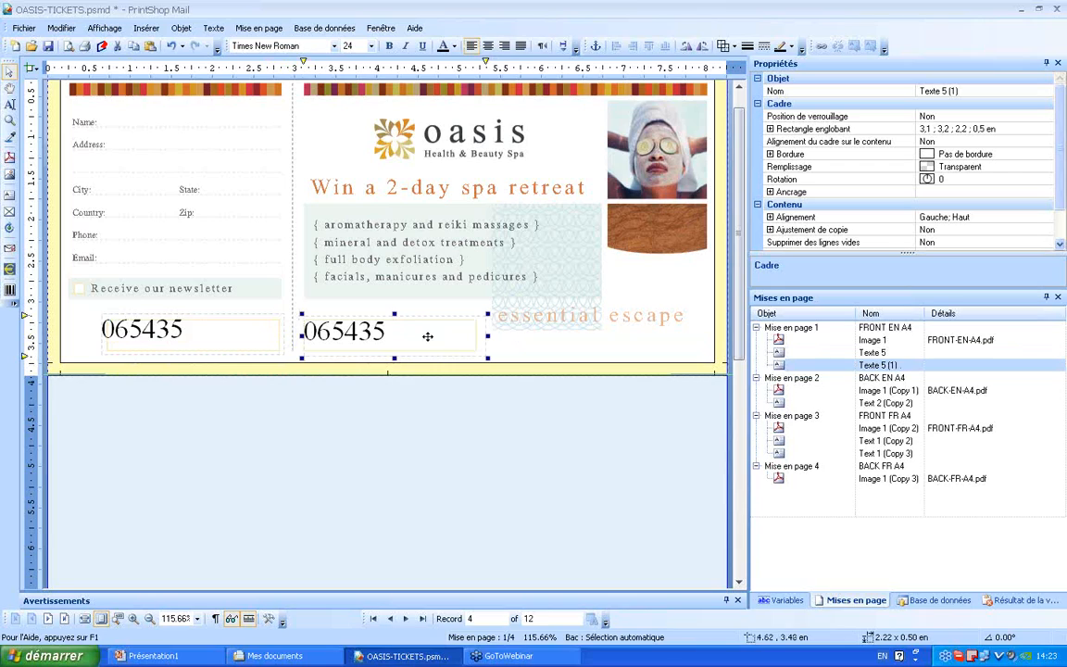
# Advance through the records to compare the numbers on the stub and the main ticket.
pyautogui.click(405, 619)
pyautogui.click(404, 618)
pyautogui.click(405, 619)
pyautogui.click(405, 618)
pyautogui.click(405, 619)
pyautogui.click(405, 618)
pyautogui.click(404, 619)
# Paste a copy of the number frame onto the BACK EN A4 layout, above the oasis name beside the existing number.
pyautogui.click(792, 378)
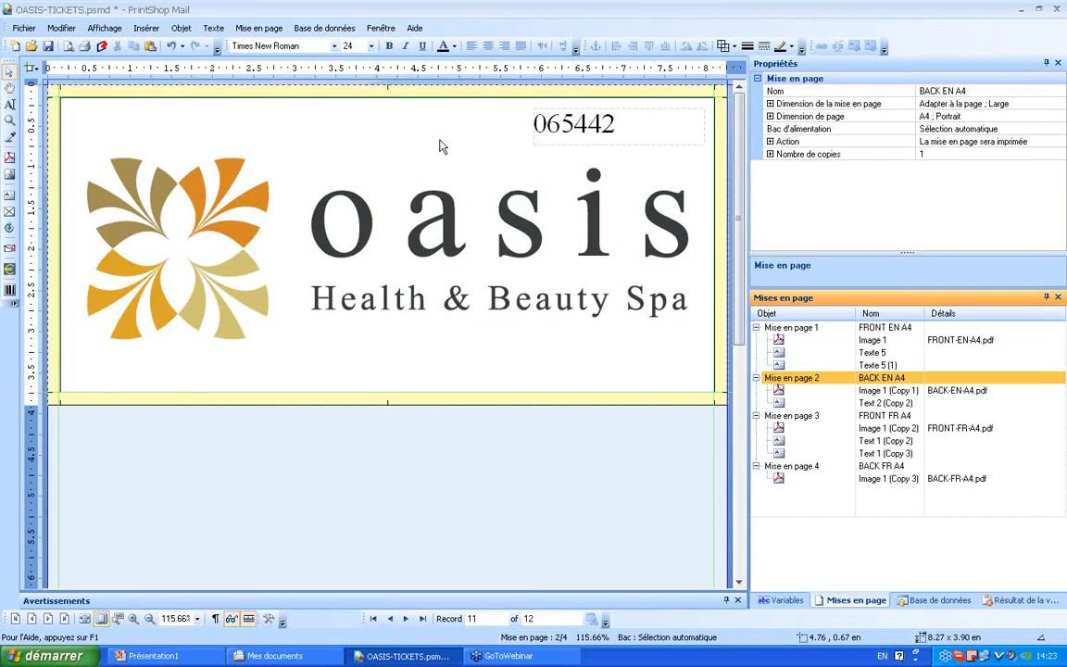
pyautogui.hotkey('ctrl', 'v')
pyautogui.moveTo(209, 341); pyautogui.dragTo(404, 110)
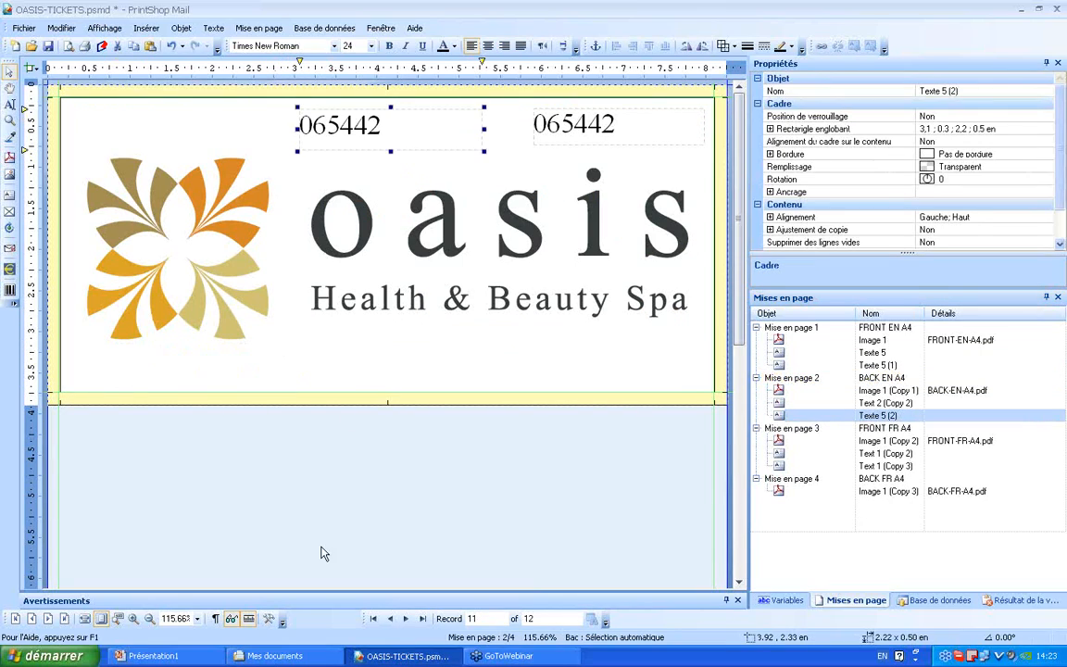
# Step through the records on the BACK EN A4 and FRONT EN A4 layouts to check the ticket numbering.
pyautogui.click(405, 618)
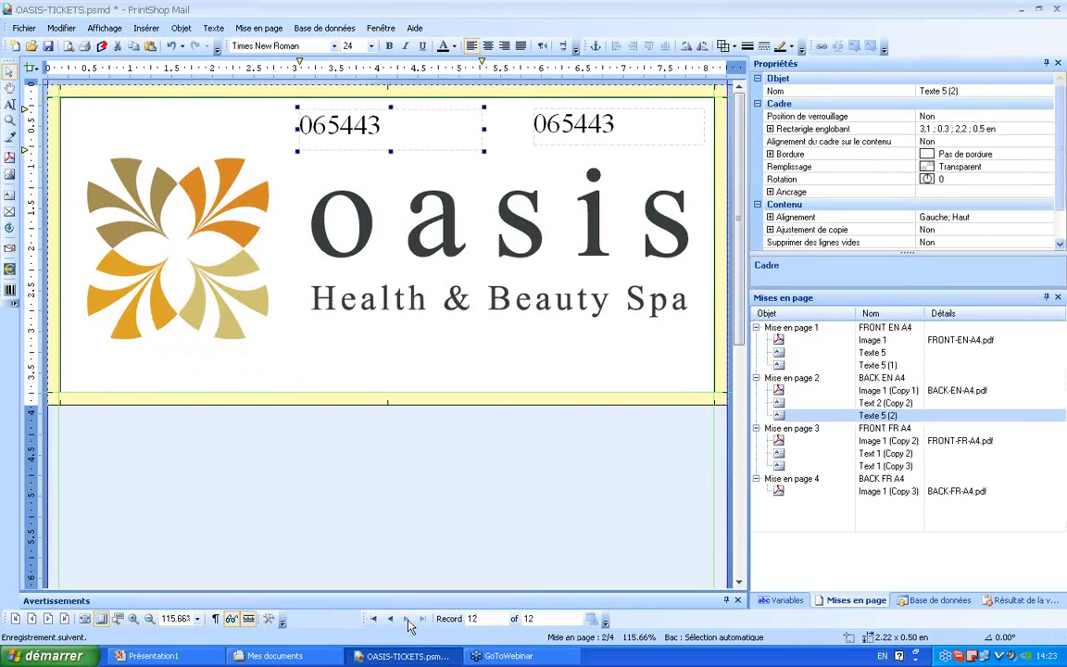
pyautogui.click(406, 618)
pyautogui.click(405, 619)
pyautogui.click(406, 618)
pyautogui.click(741, 319)
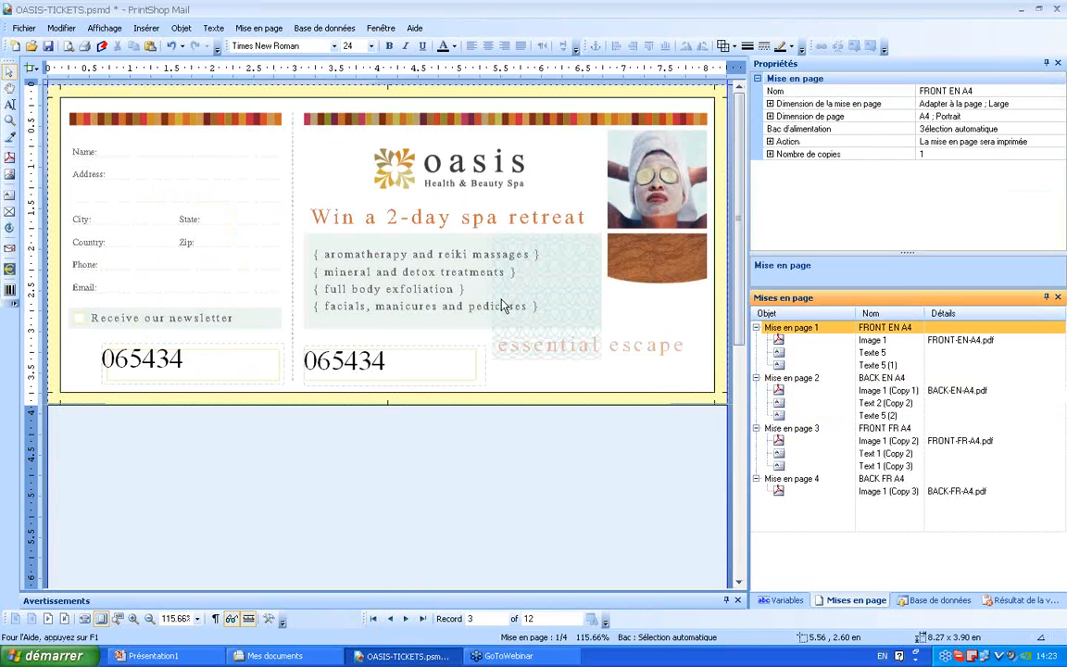
pyautogui.click(405, 620)
pyautogui.click(404, 619)
pyautogui.click(405, 619)
pyautogui.click(404, 619)
pyautogui.click(404, 619)
pyautogui.click(405, 618)
pyautogui.click(405, 618)
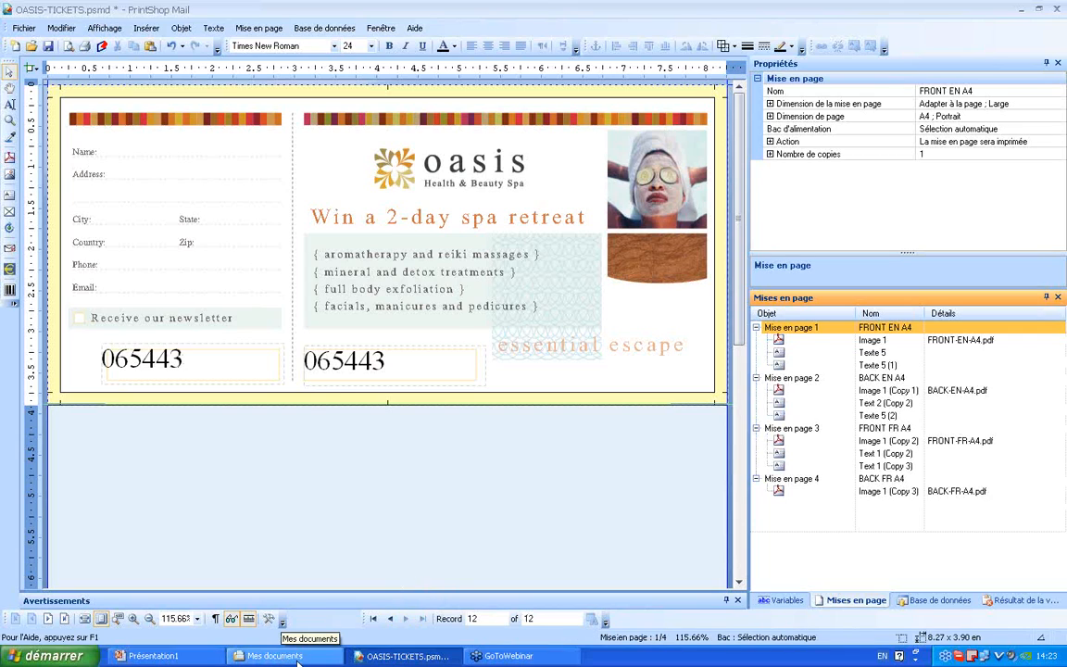
# Switch to the PowerPoint presentation and start the slide show from the closing "Merci!" slide.
pyautogui.click(148, 655)
pyautogui.click(73, 256)
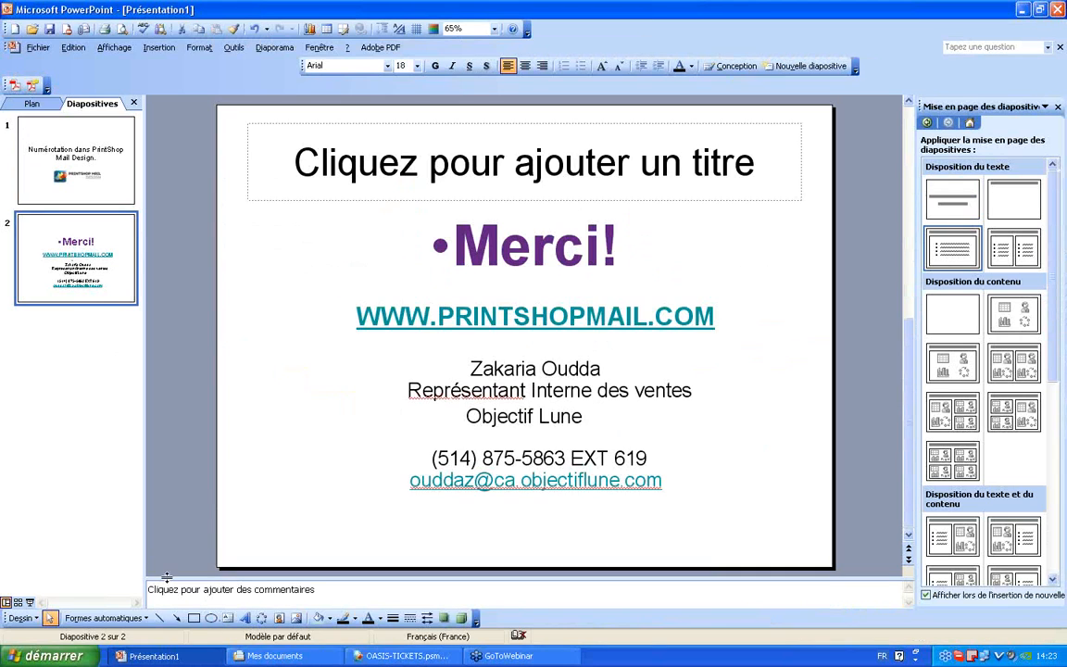
pyautogui.click(30, 602)
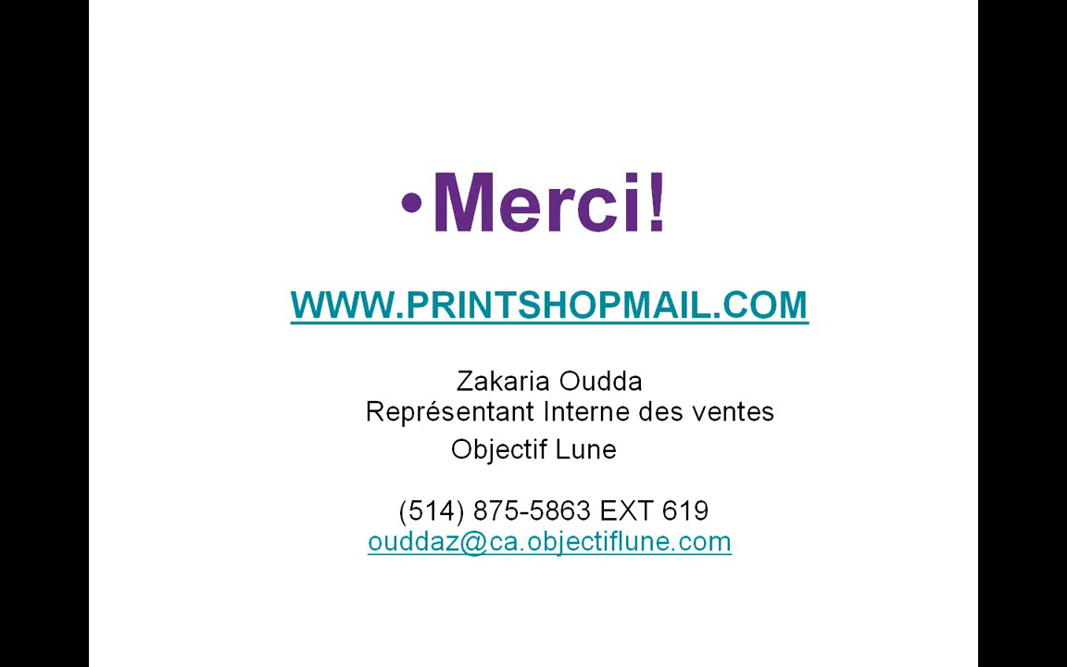